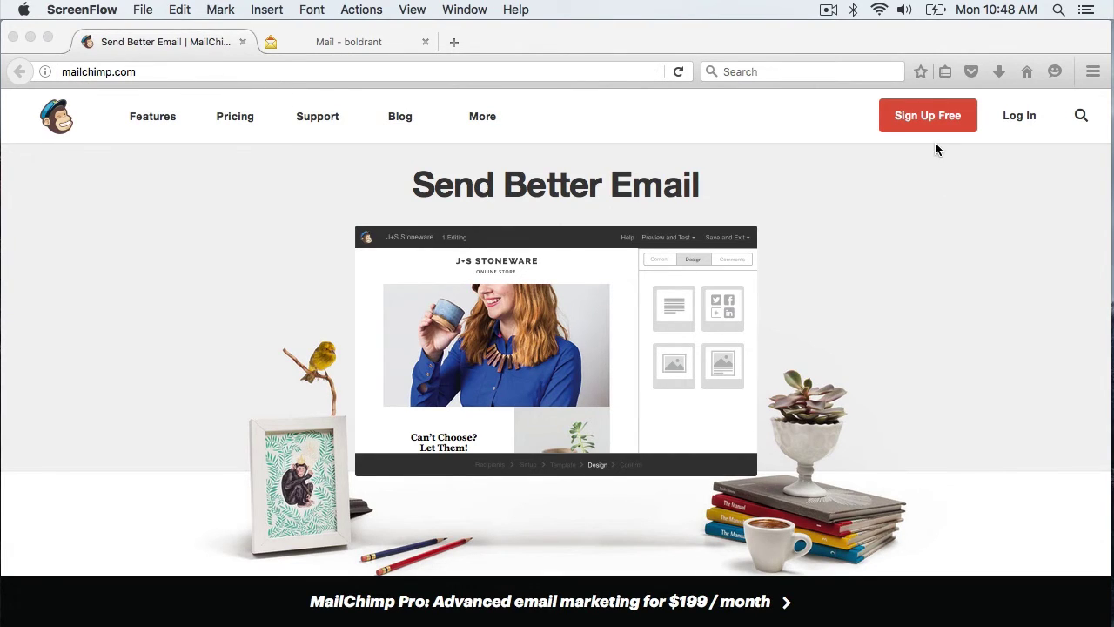
Start the free sign-up and enter the account email address and username
left_click(932, 117)
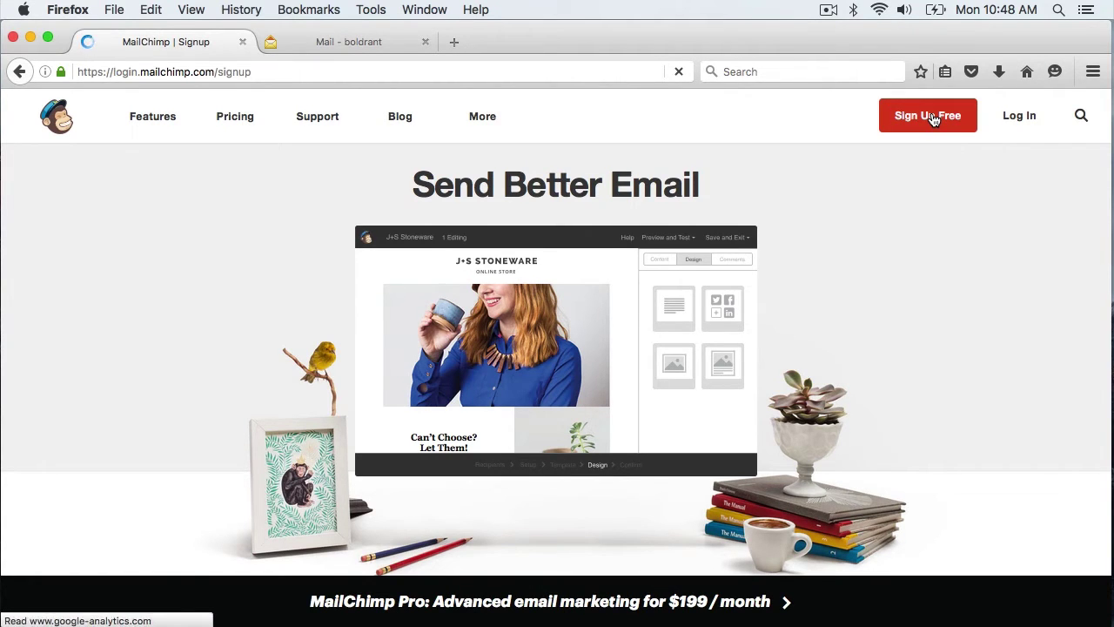
scroll(830, 270, "down", 3)
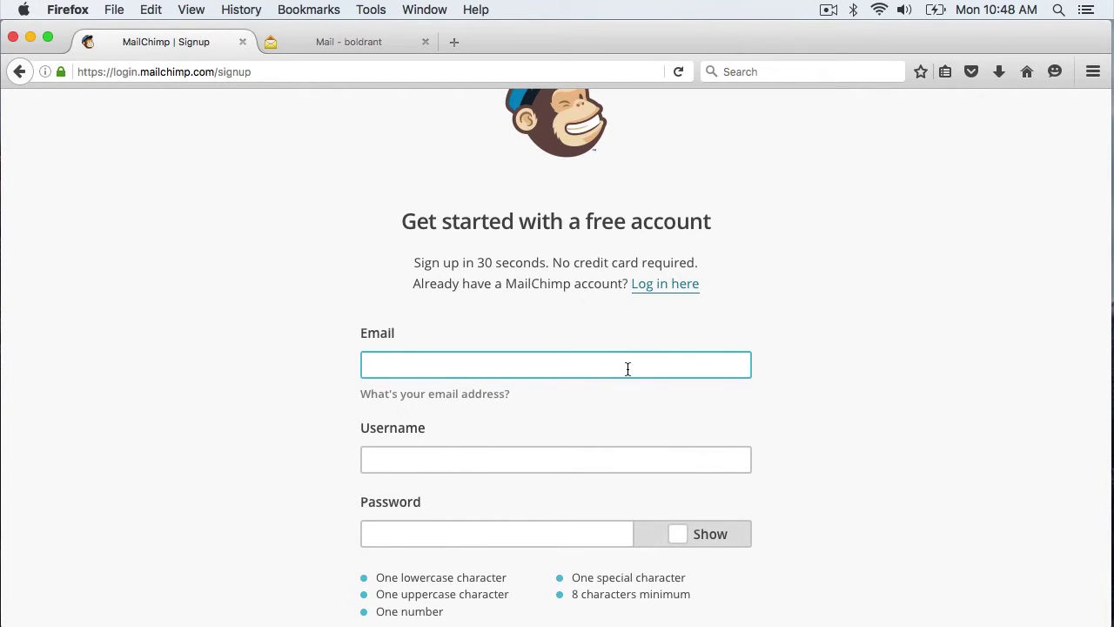
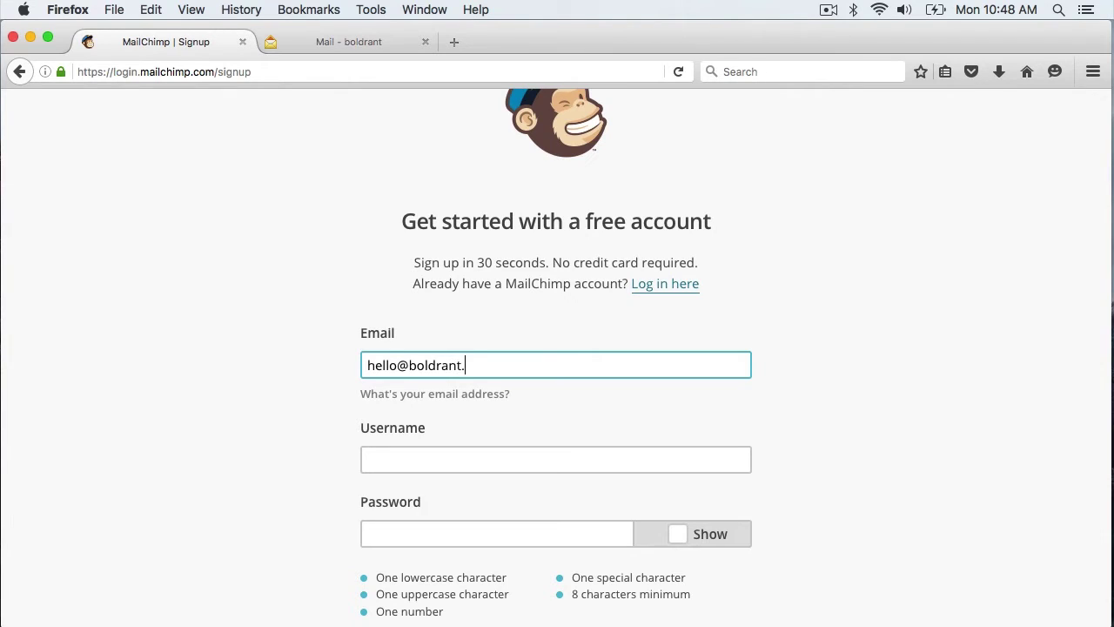
key("Tab")
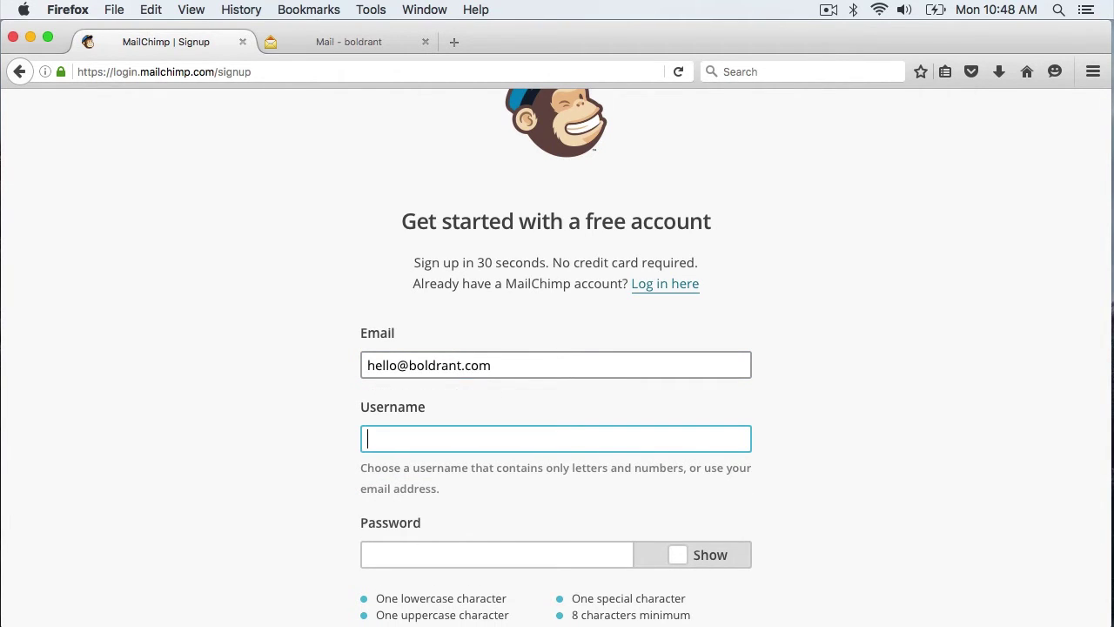
type("boldrantmail")
scroll(661, 410, "down", 5)
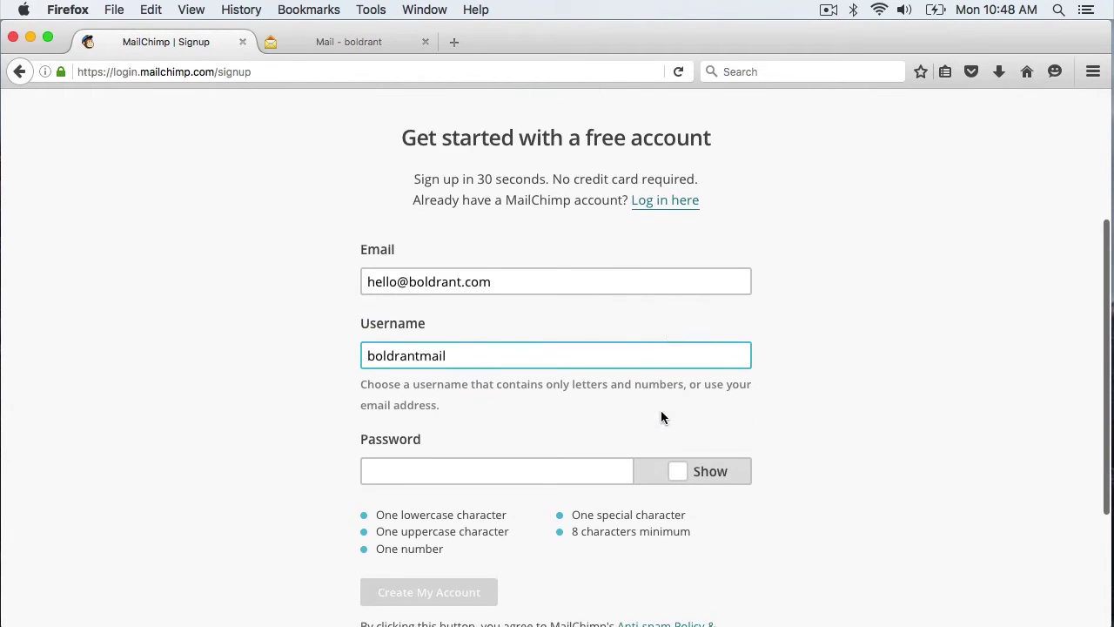
Set a secure account password, create the account, and decline saving the browser login
left_click(560, 400)
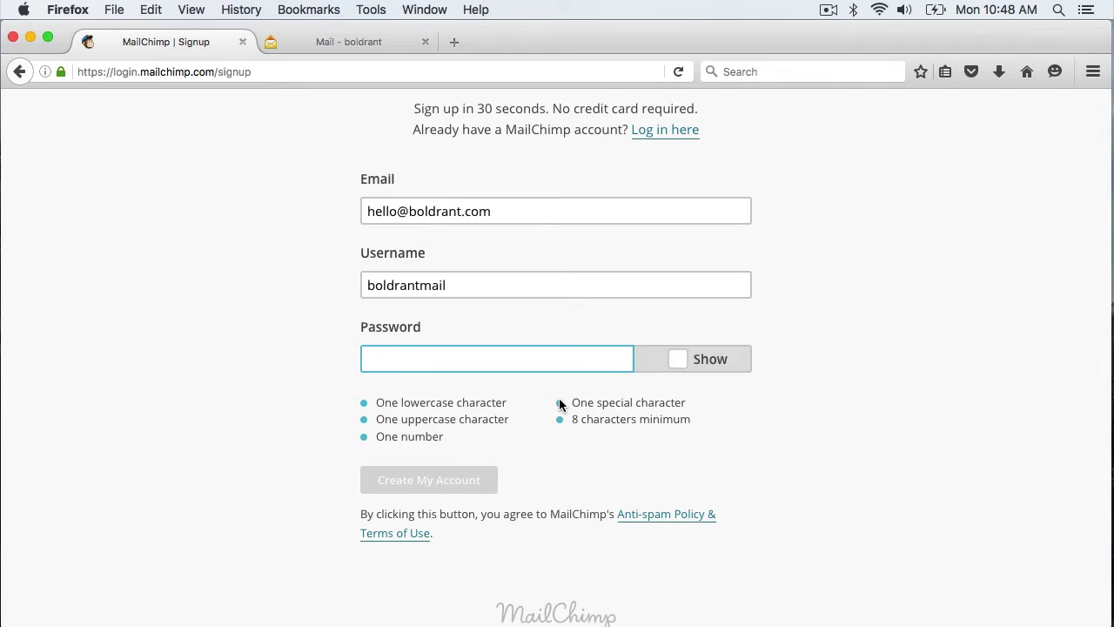
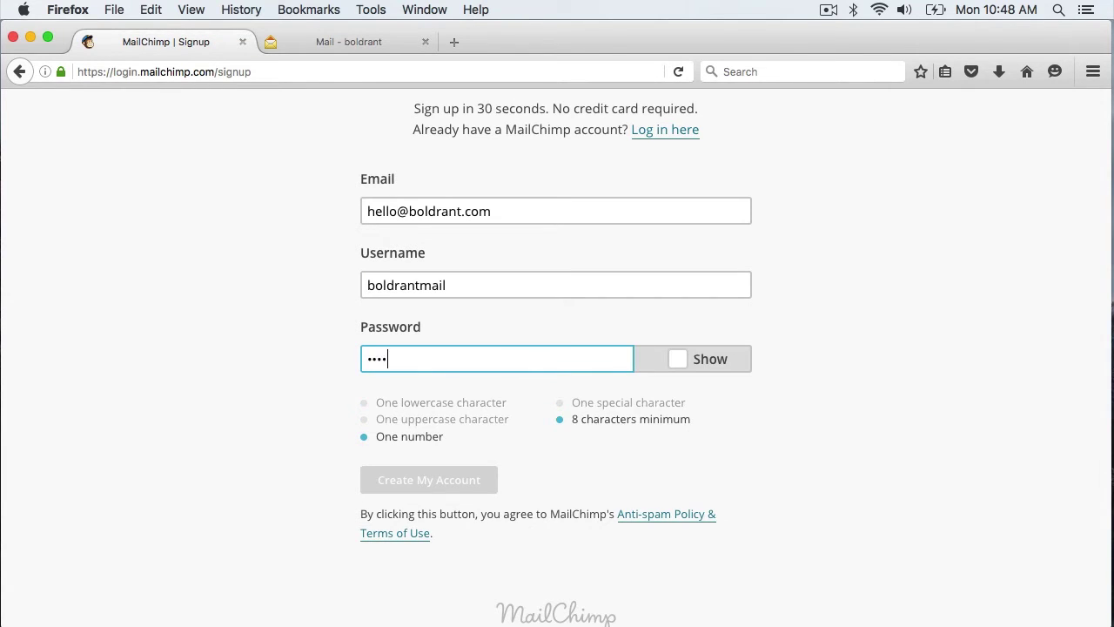
key("BackSpace")
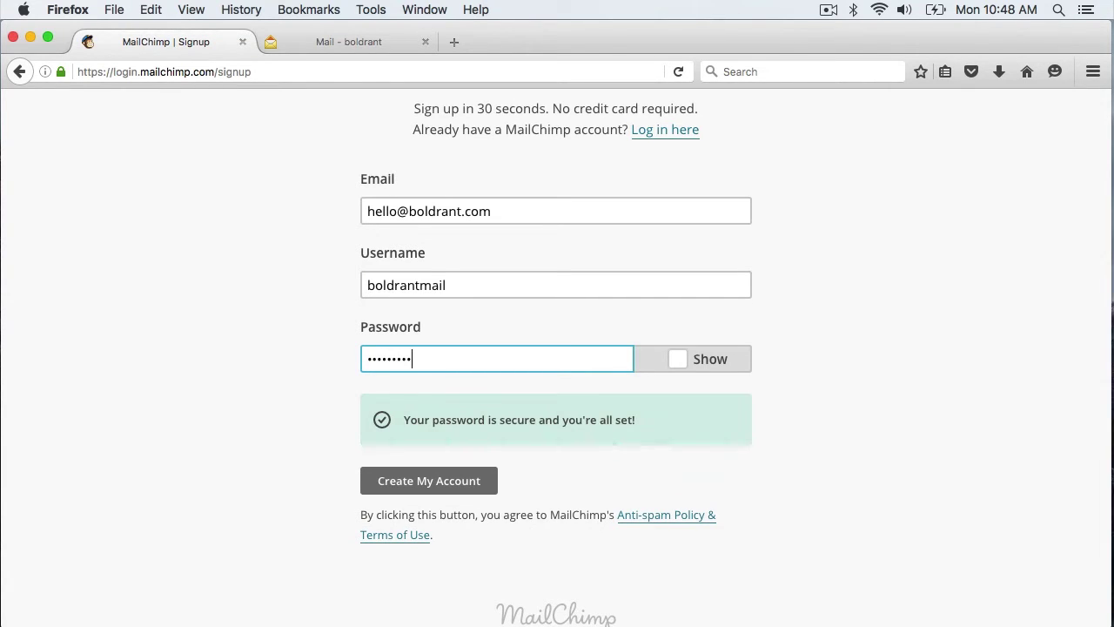
key("BackSpace")
key("BackSpace")
key("BackSpace")
key("BackSpace")
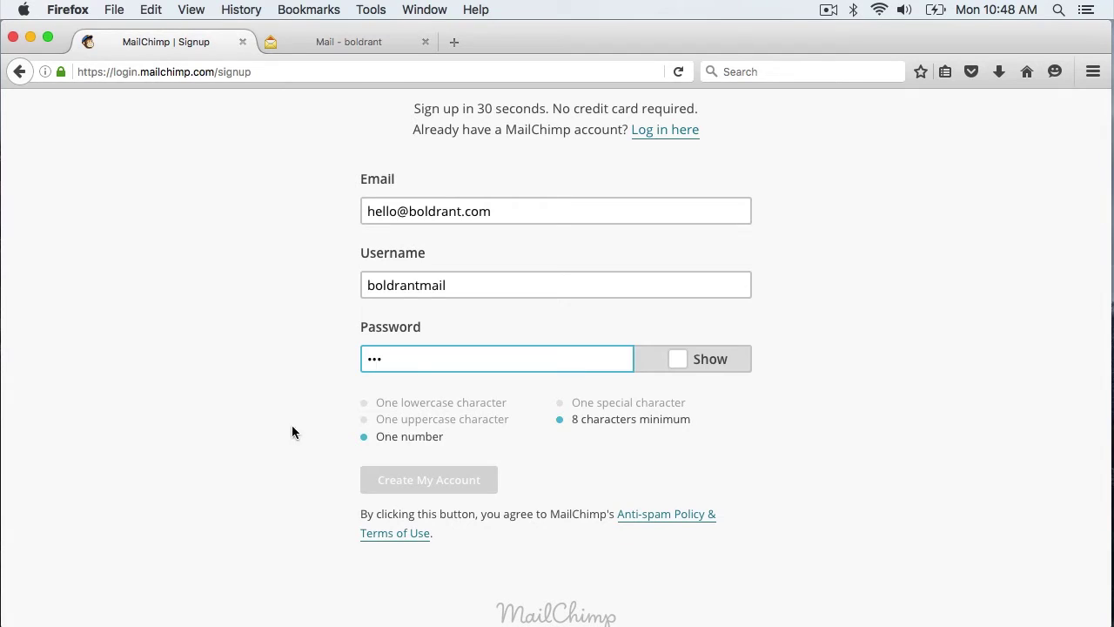
key("BackSpace")
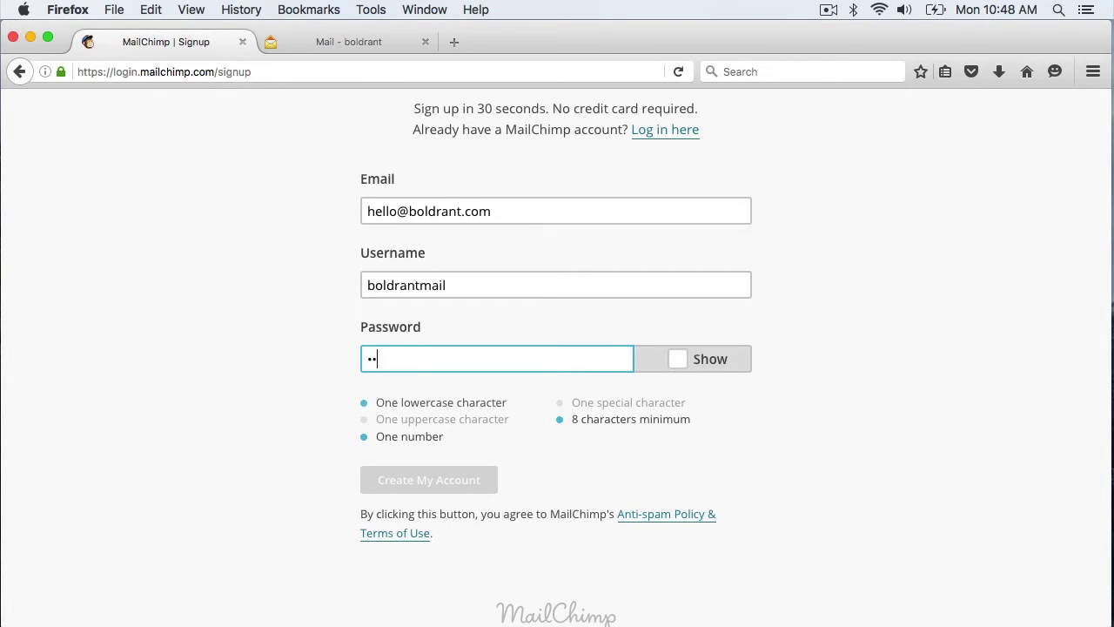
key("BackSpace")
key("BackSpace")
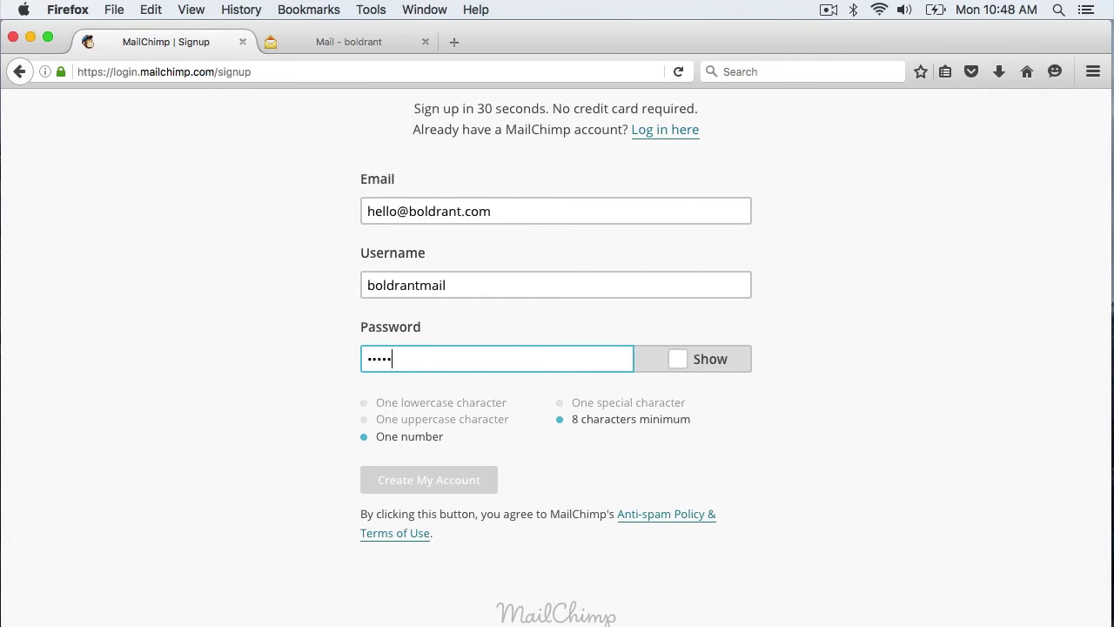
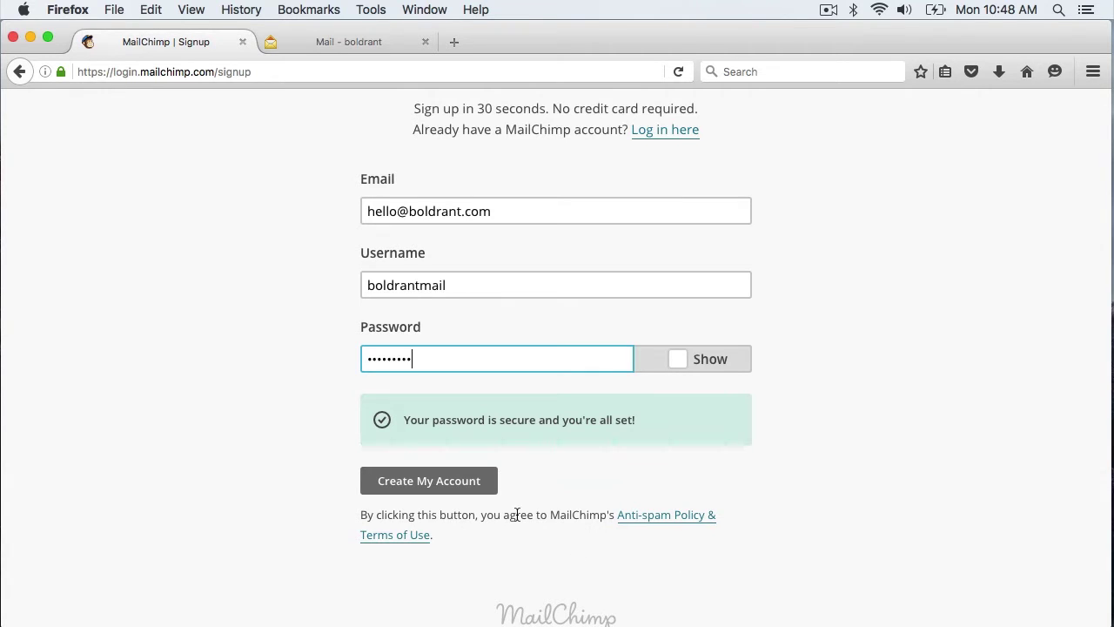
left_click(446, 483)
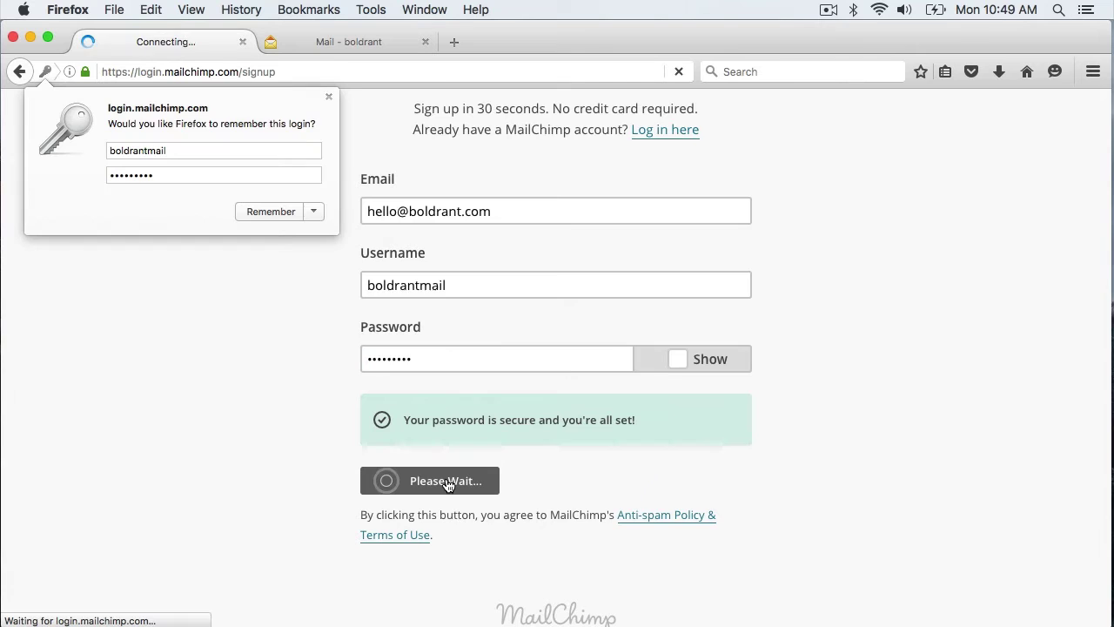
left_click(328, 95)
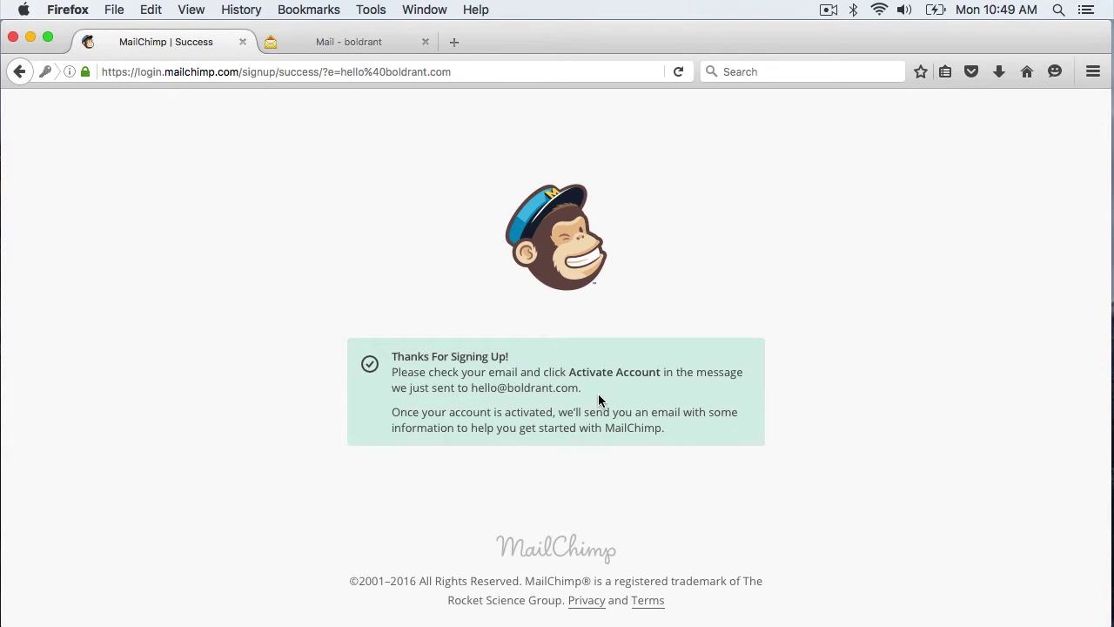
Open the MailChimp activation email in Zoho Mail and follow its Activate Account link
left_click(328, 43)
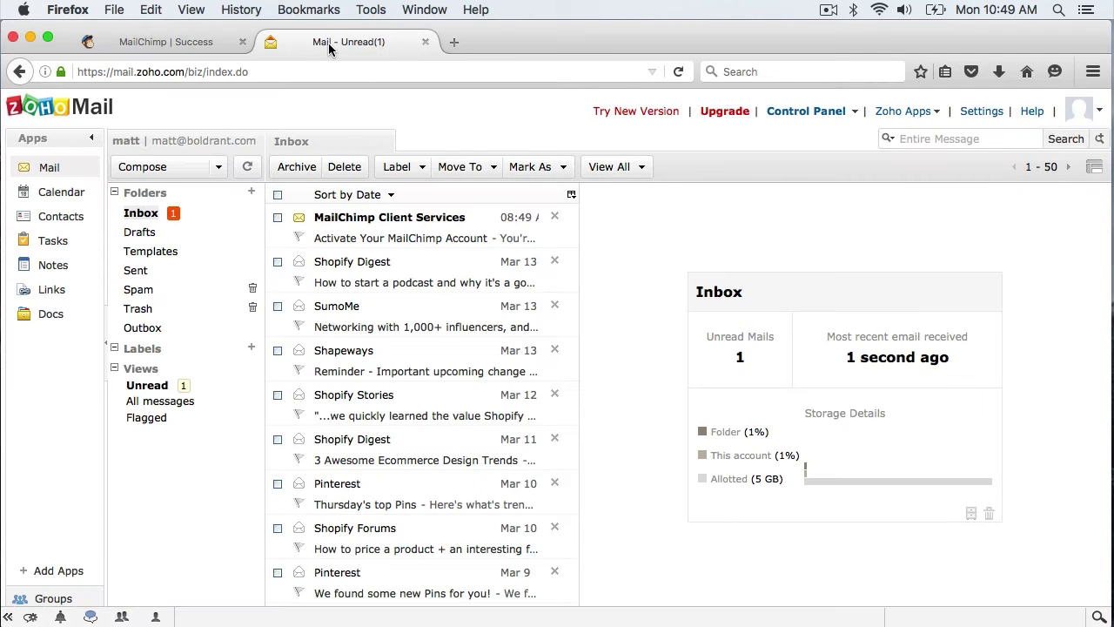
left_click(387, 235)
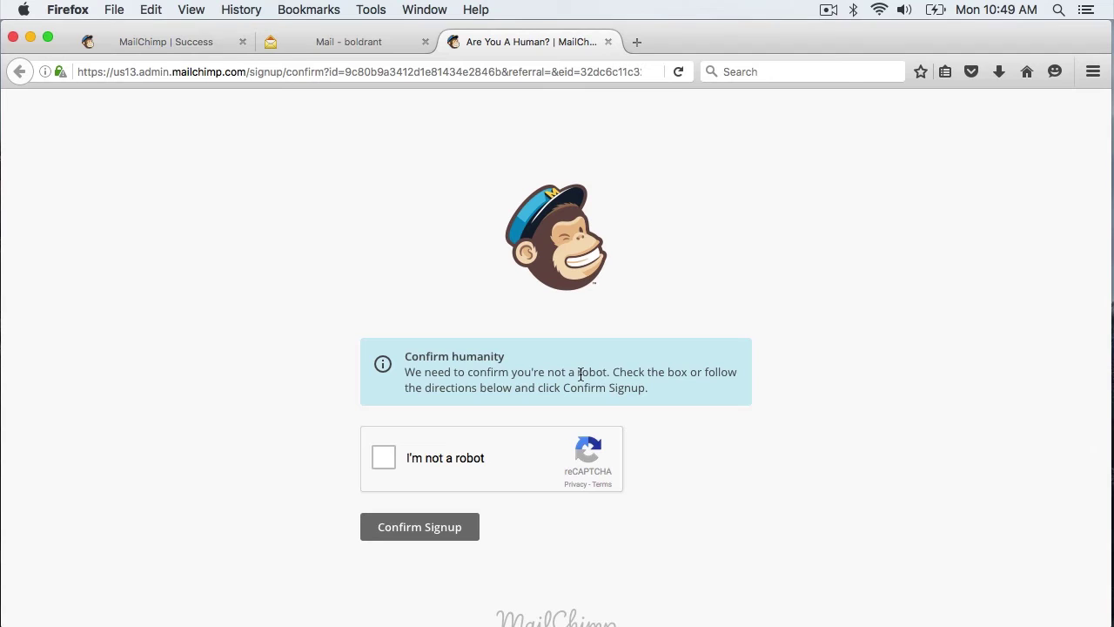
Confirm not being a robot, confirm the signup, and enter your first and last name
left_click(383, 459)
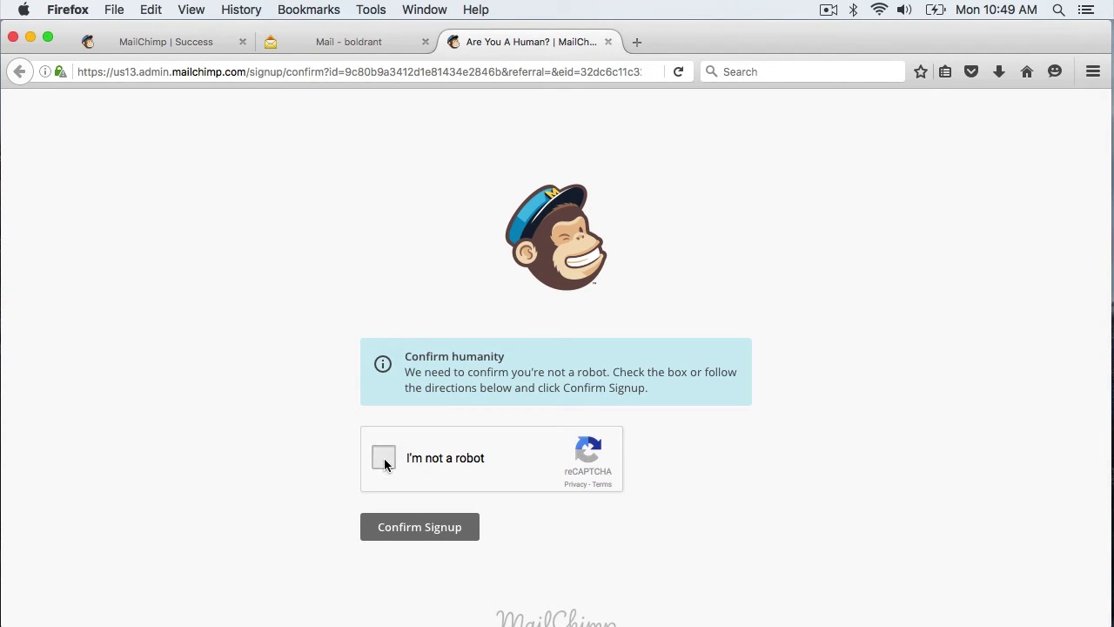
left_click(422, 529)
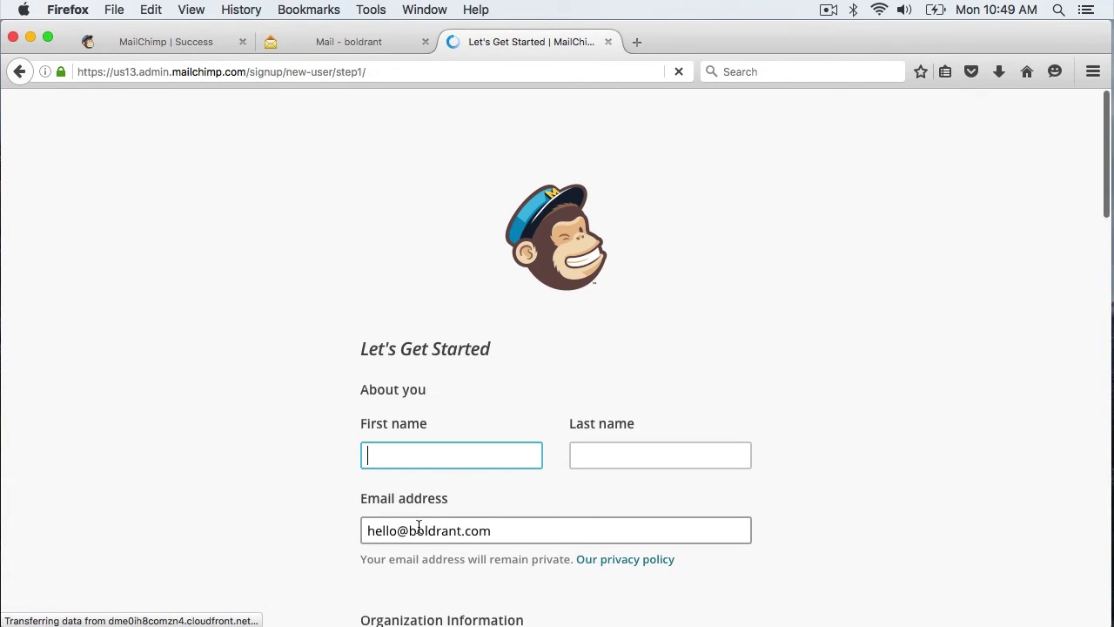
scroll(418, 526, "down", 5)
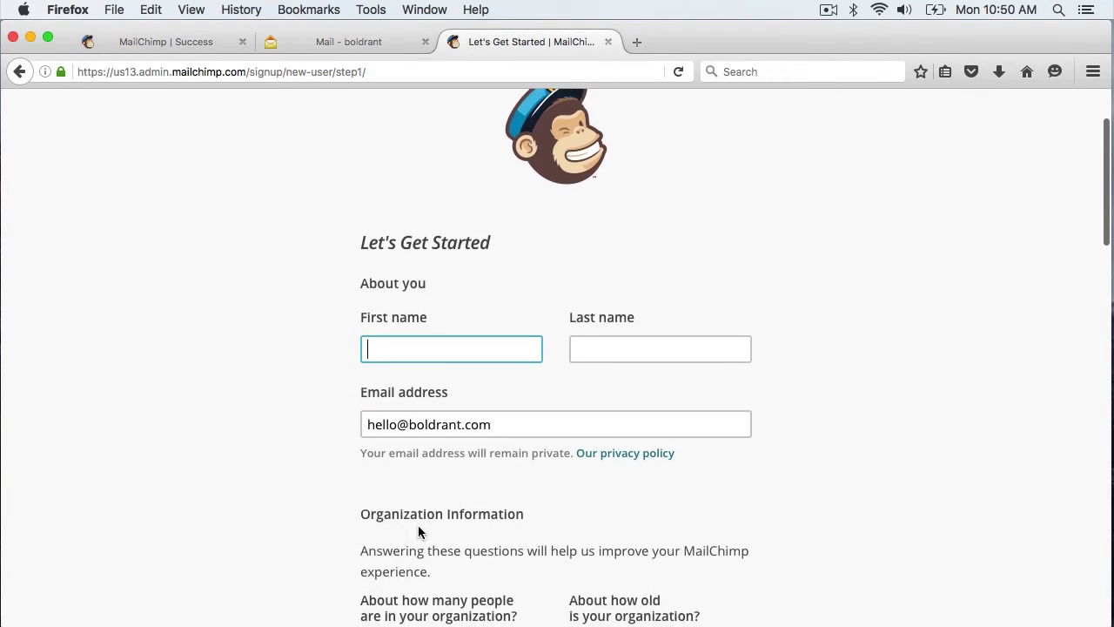
key("Tab")
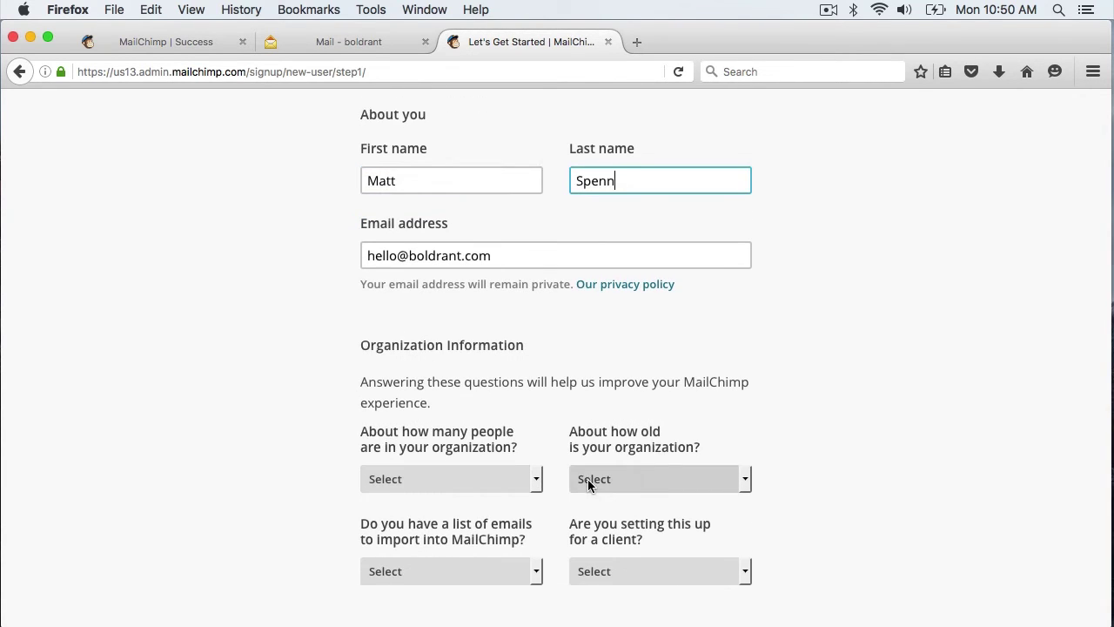
Set organization size 1-5, age under 1 year, and answer No to importing and client setup
scroll(589, 479, "down", 2)
left_click(527, 350)
left_click(452, 403)
left_click(618, 350)
left_click(619, 409)
left_click(693, 442)
left_click(671, 523)
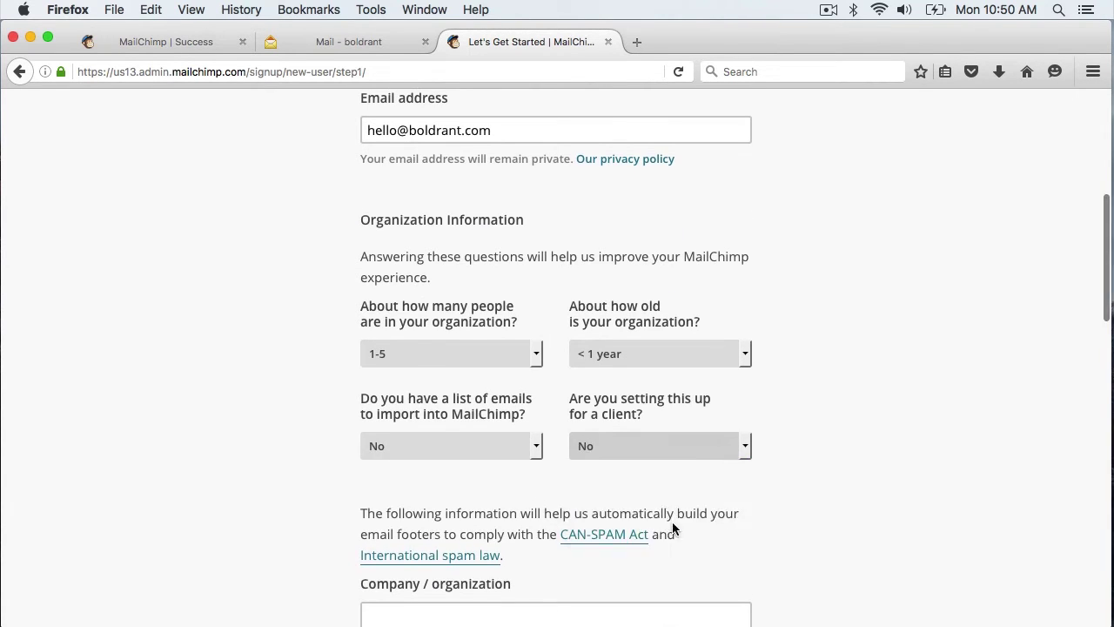
scroll(592, 450, "down", 5)
Enter the company name, website boldrant.com, and the first postal address line
left_click(480, 358)
type("Bold")
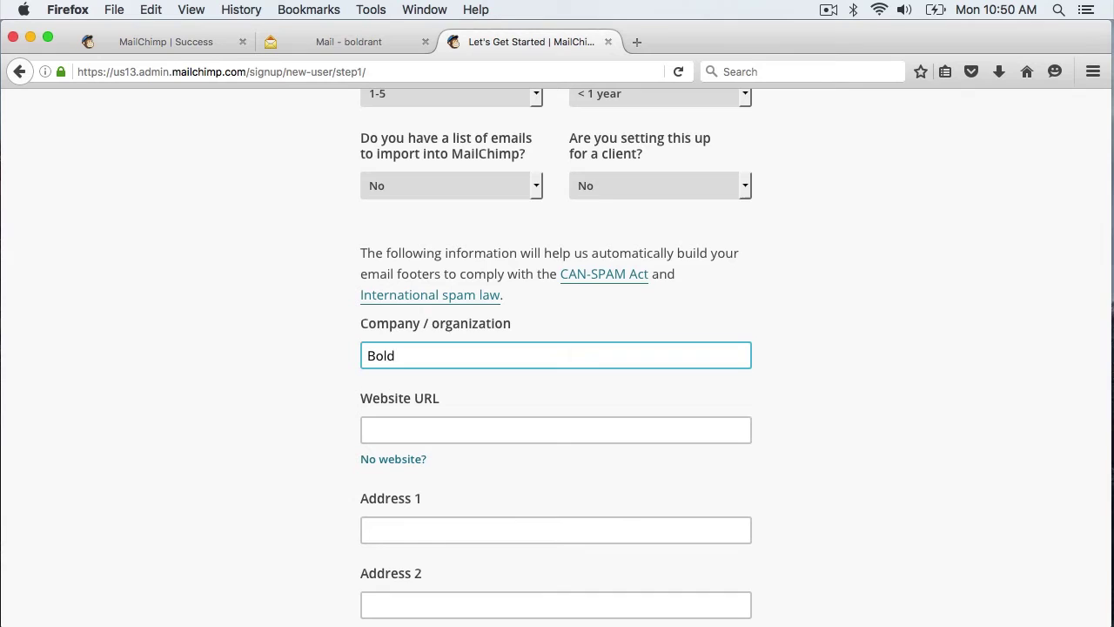
type(" Ran")
key("BackSpace")
key("BackSpace")
type("ant")
key("Tab")
type("boldrant.com")
key("Tab")
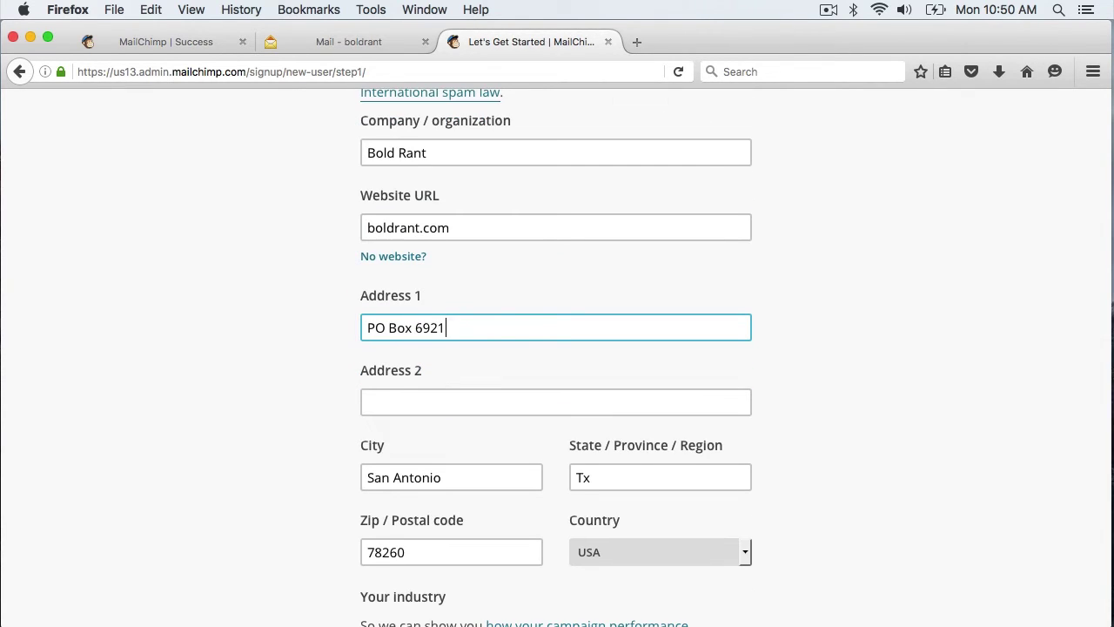
key("Tab")
type("San")
key("BackSpace")
key("BackSpace")
key("BackSpace")
key("BackSpace")
Replace the zip code and choose eCommerce as the industry
scroll(557, 348, "down", 4)
double_click(473, 360)
type("78269")
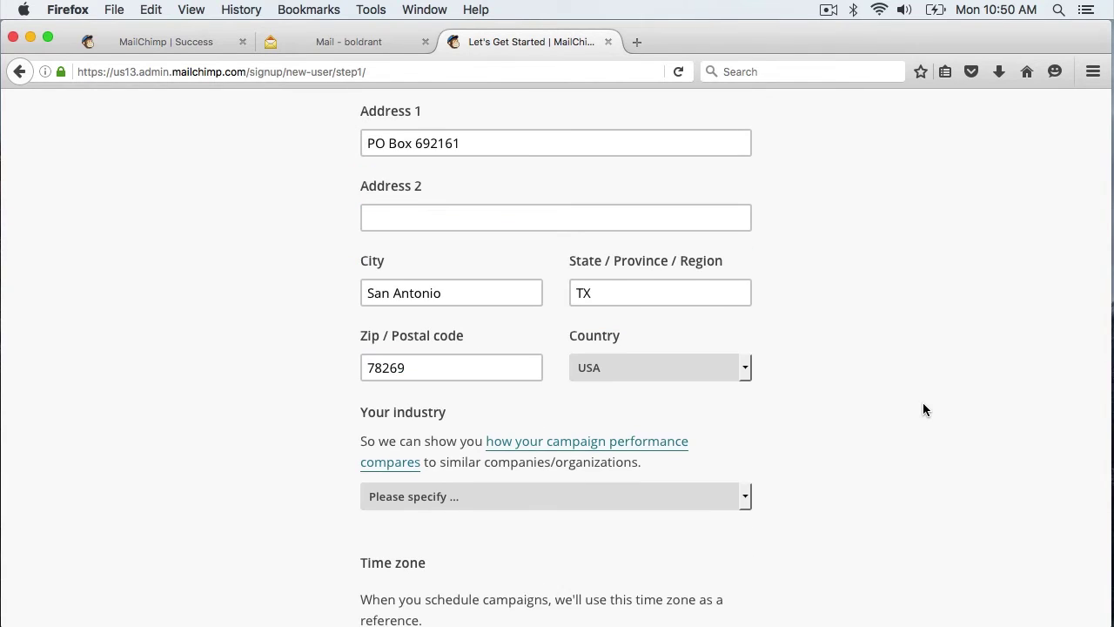
scroll(923, 402, "down", 3)
left_click(716, 355)
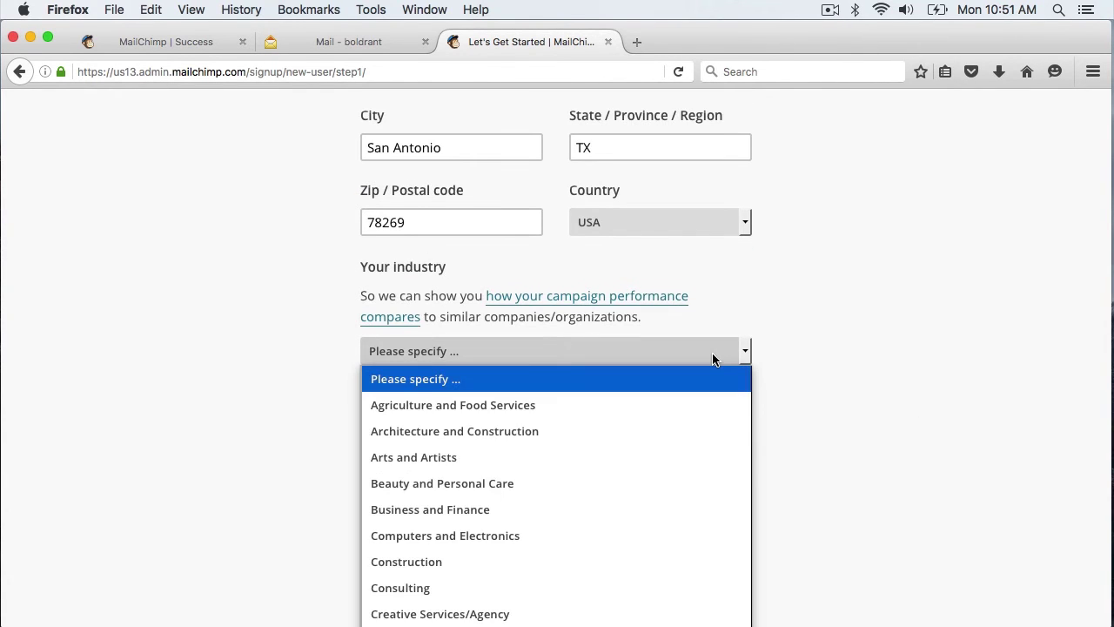
key("e")
key("Return")
Pick Central Time as the time zone and save the profile
scroll(725, 375, "down", 5)
left_click(609, 305)
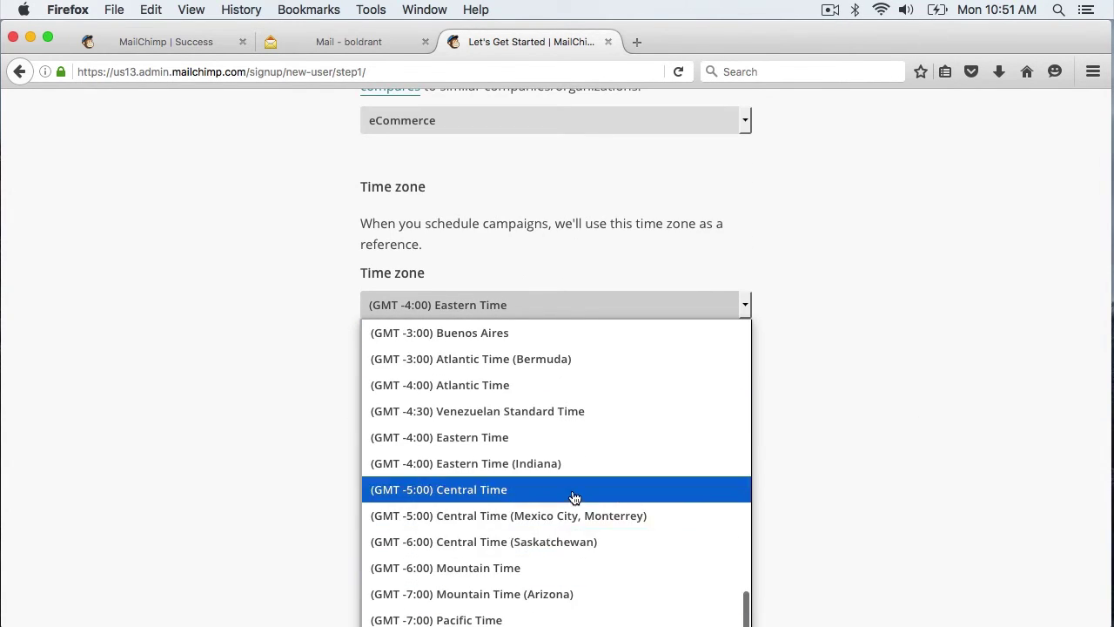
left_click(572, 490)
scroll(783, 449, "down", 3)
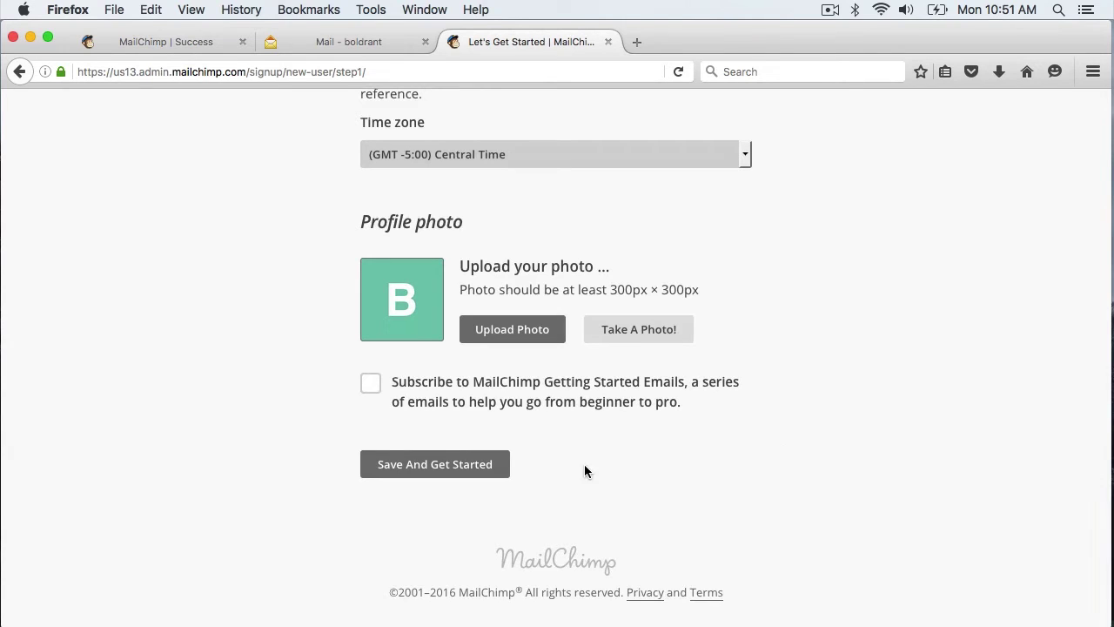
left_click(424, 471)
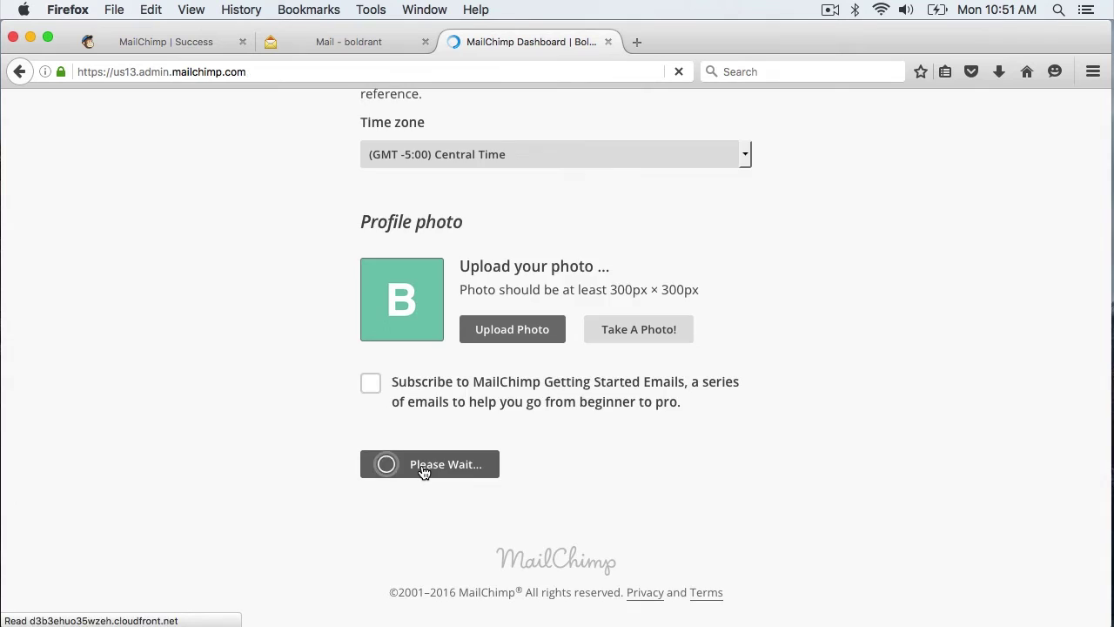
Skip through and dismiss the welcome tour tips, then go to the Lists page from the Dashboard
left_click(920, 296)
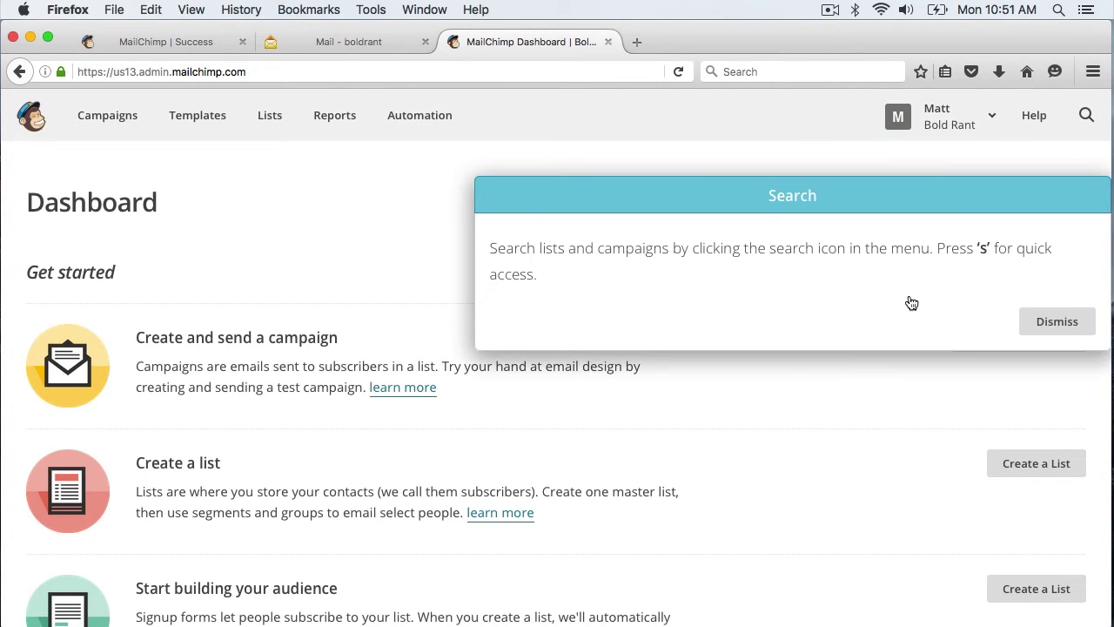
left_click(1046, 328)
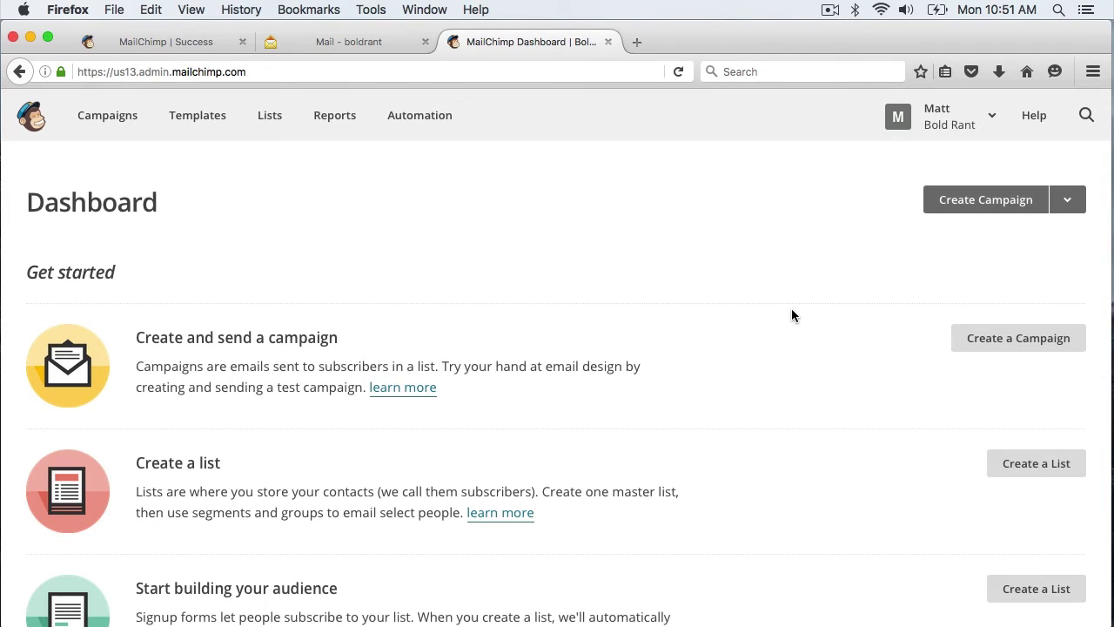
scroll(791, 308, "down", 2)
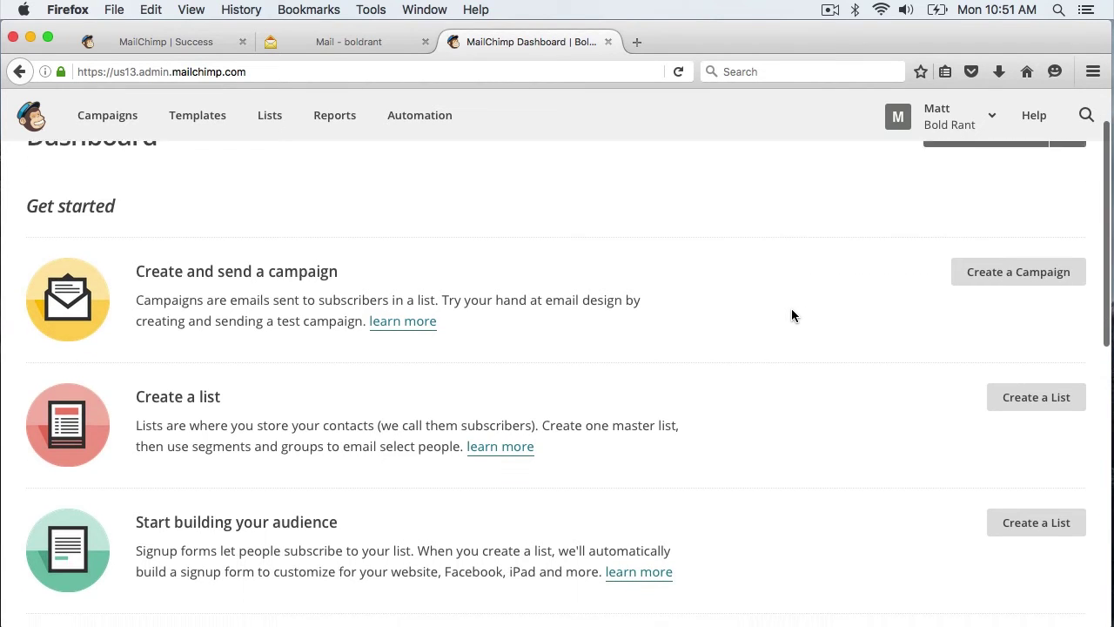
left_click(1042, 393)
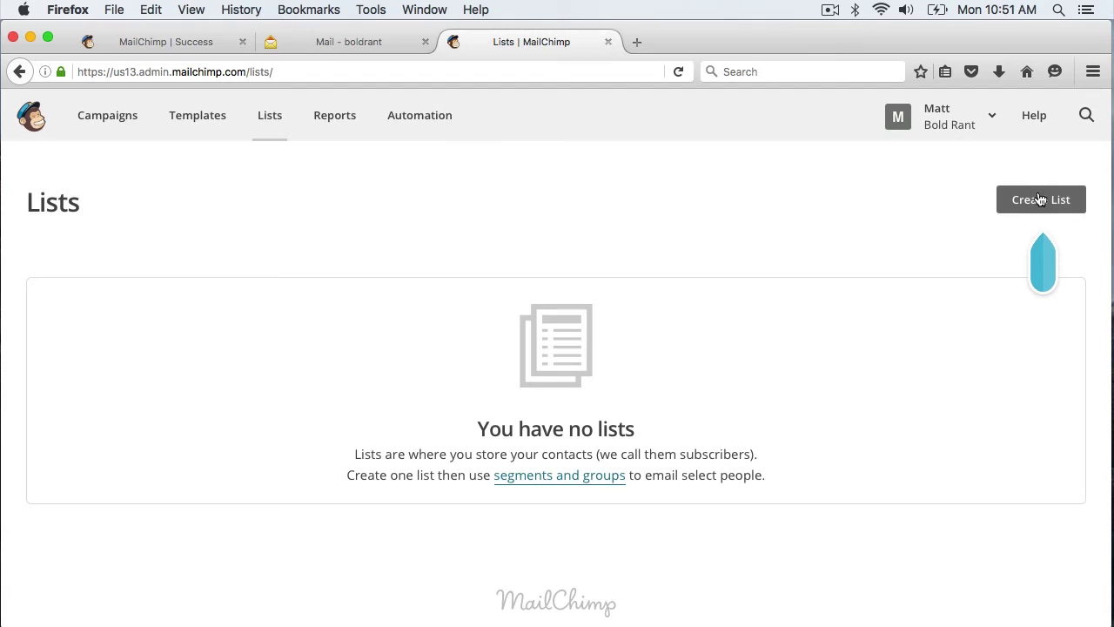
Create a new list named 'Newsletter'
left_click(1043, 204)
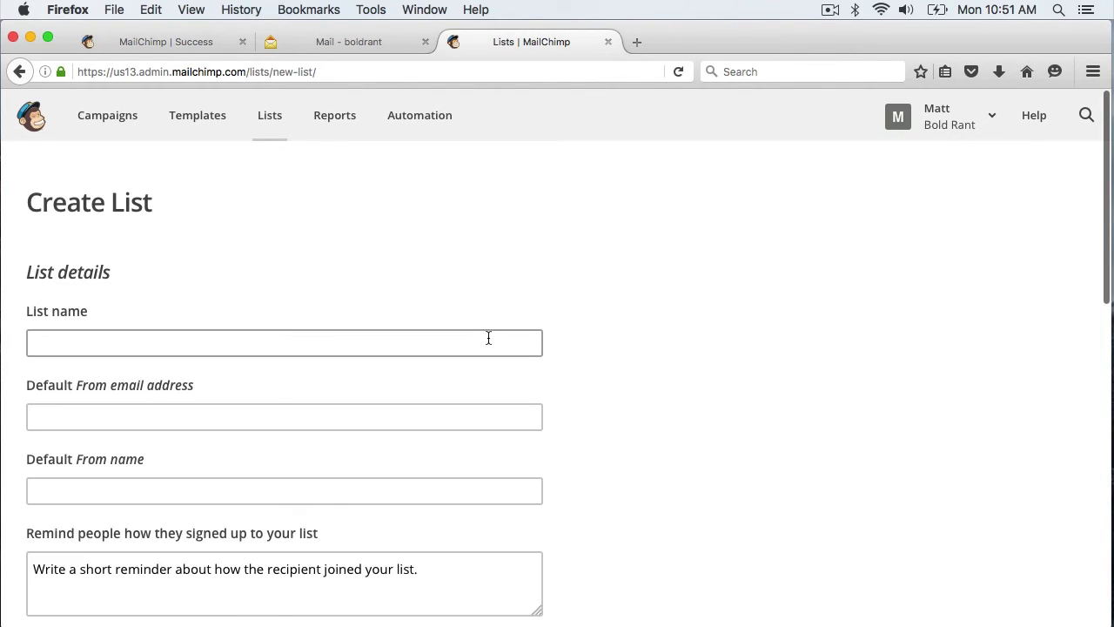
left_click(485, 340)
type("Newsletter")
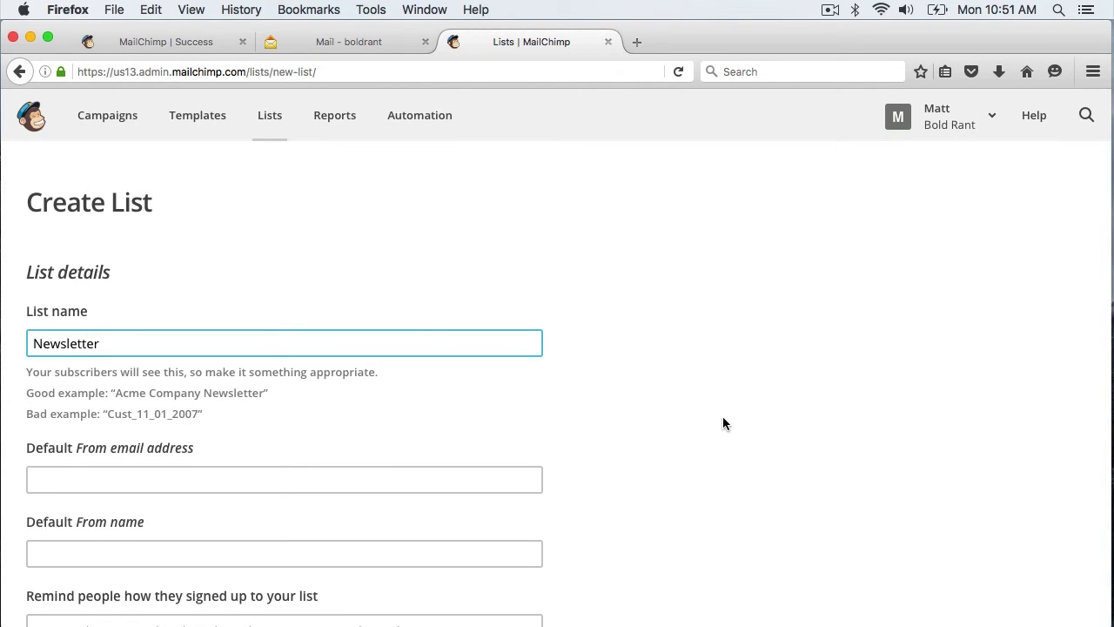
scroll(722, 418, "down", 3)
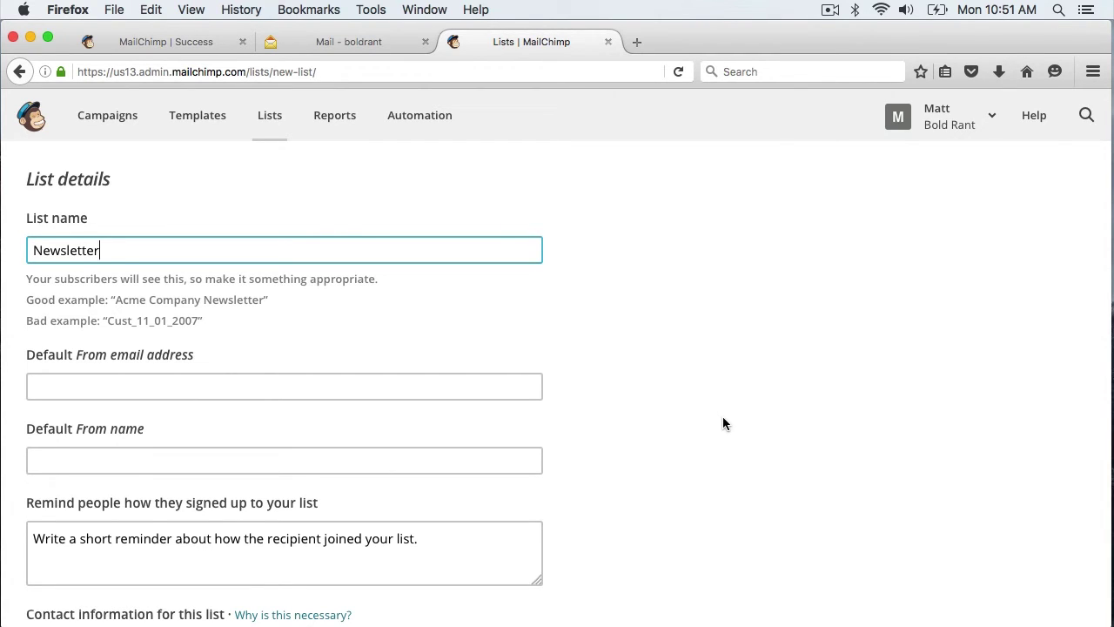
scroll(723, 424, "down", 2)
Fill in the list's default From email address and default From name
left_click(392, 315)
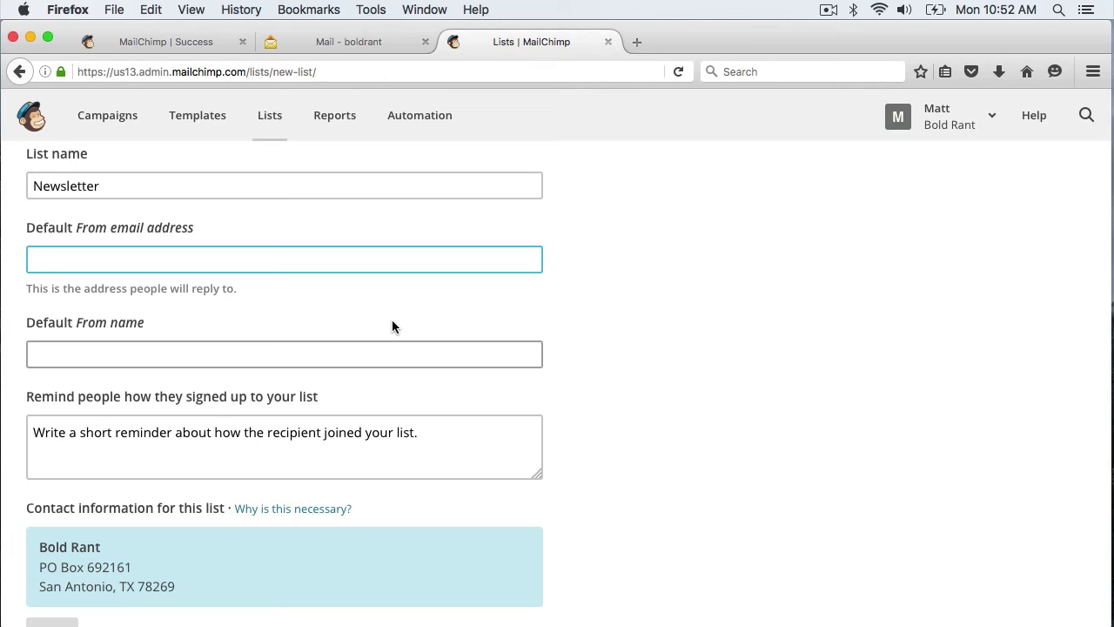
left_click(174, 353)
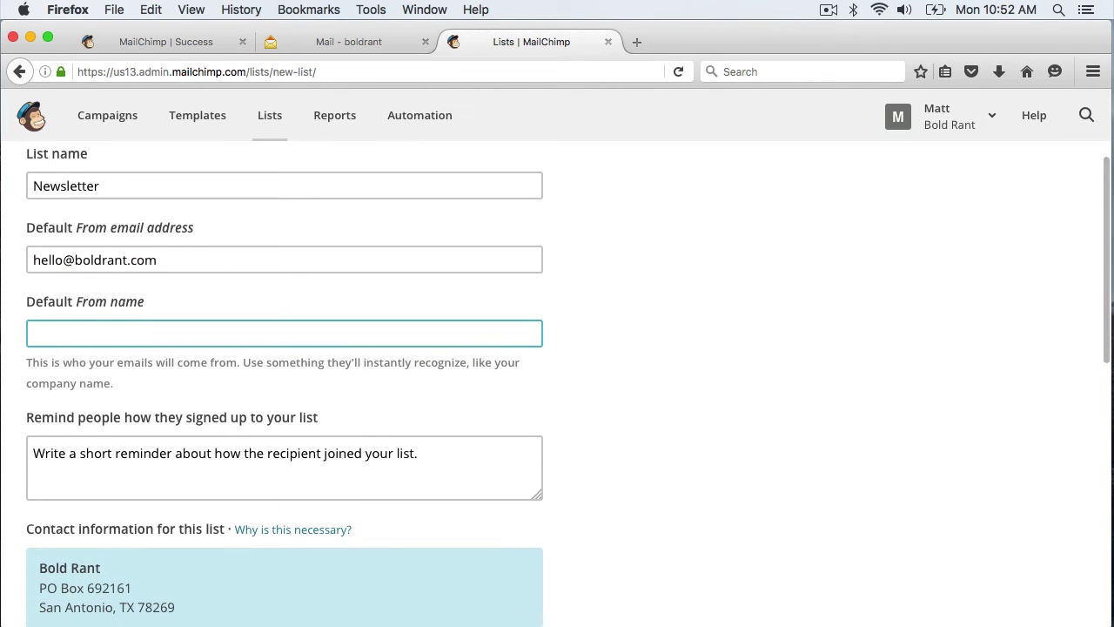
type("Matt")
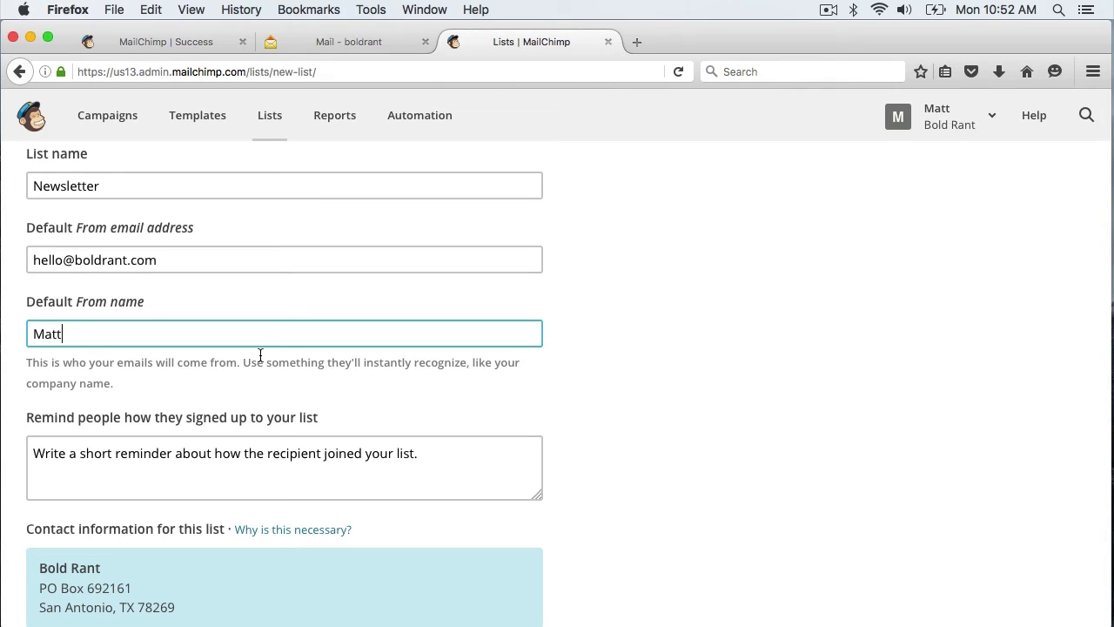
scroll(715, 364, "down", 3)
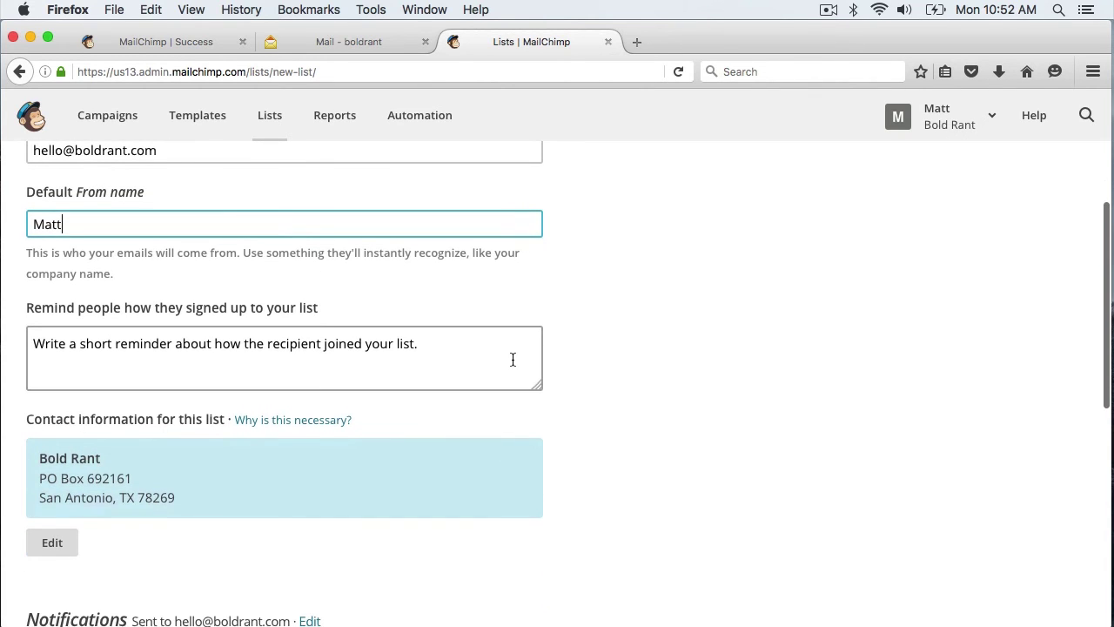
Set the reminder to 'You signed up for this email list from our website boldrant.com'
left_click(461, 346)
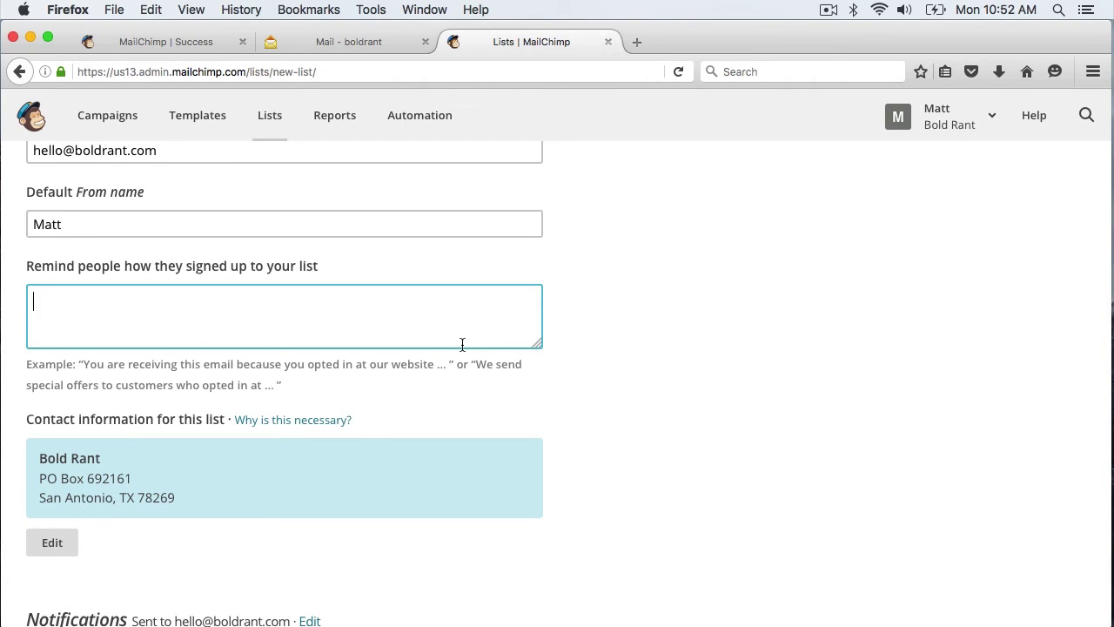
type("You signed up for this email list ")
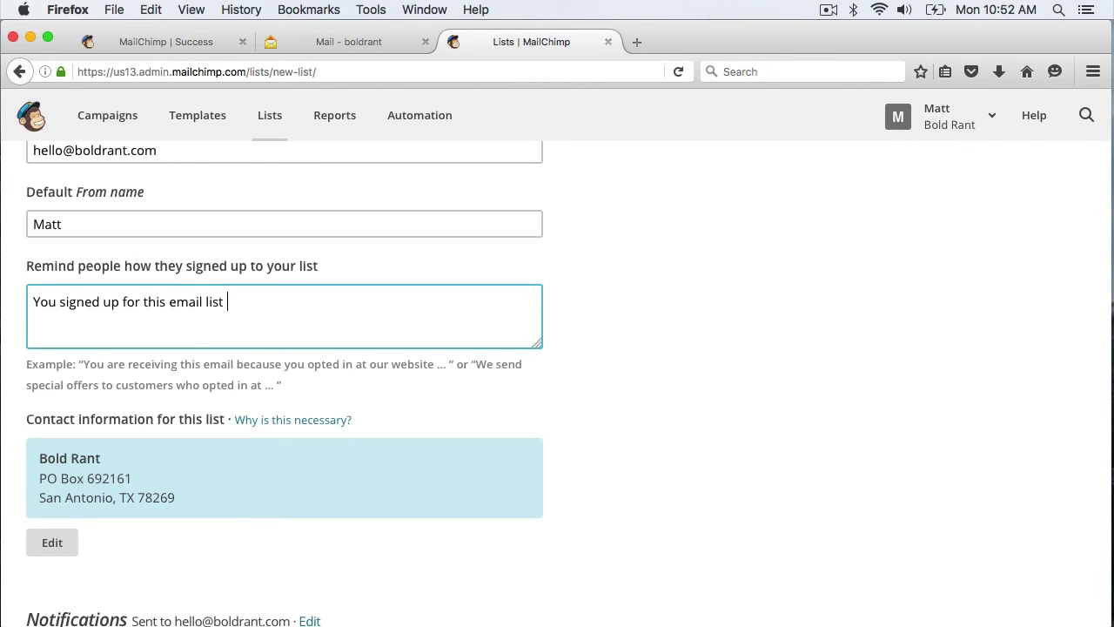
type("from our website boldrant.com")
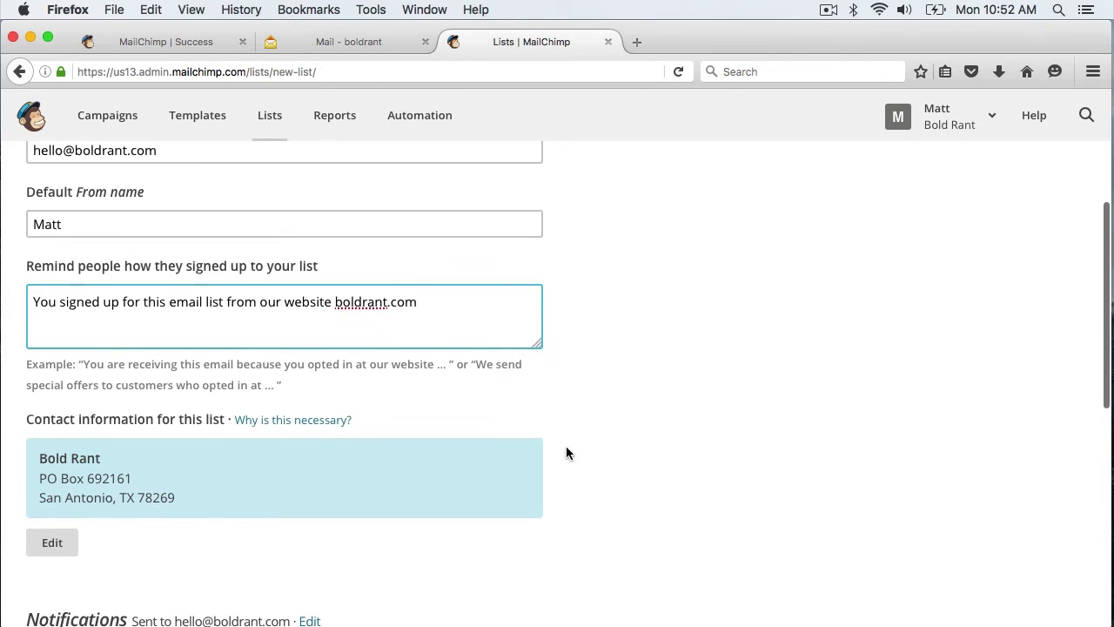
scroll(566, 450, "down", 3)
scroll(565, 452, "down", 2)
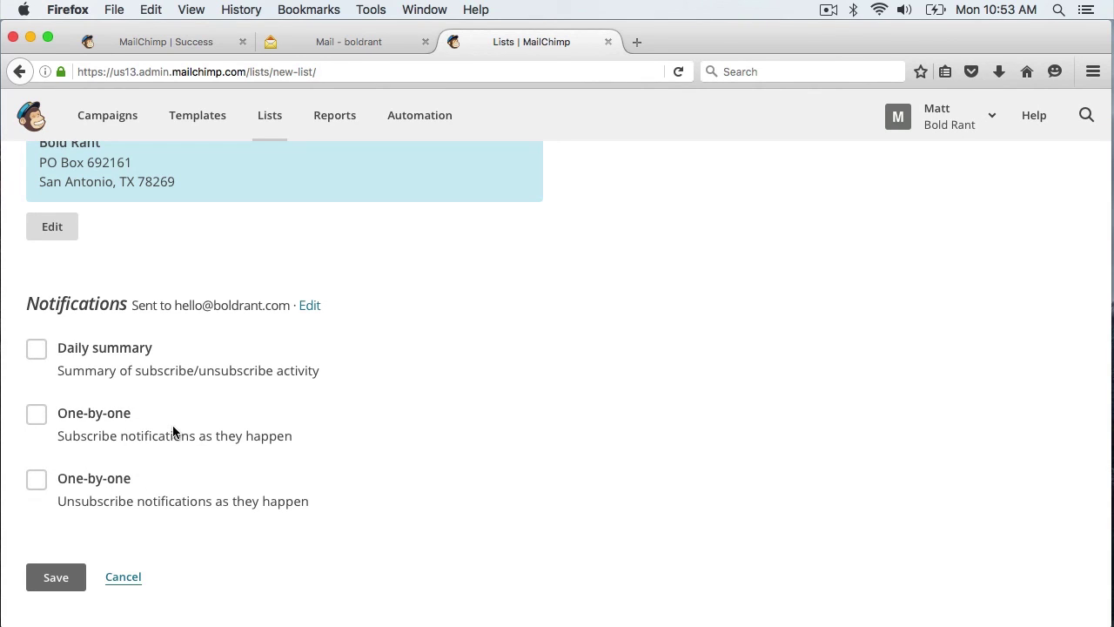
Save the Newsletter list and check that its subscriber section is empty
left_click(57, 579)
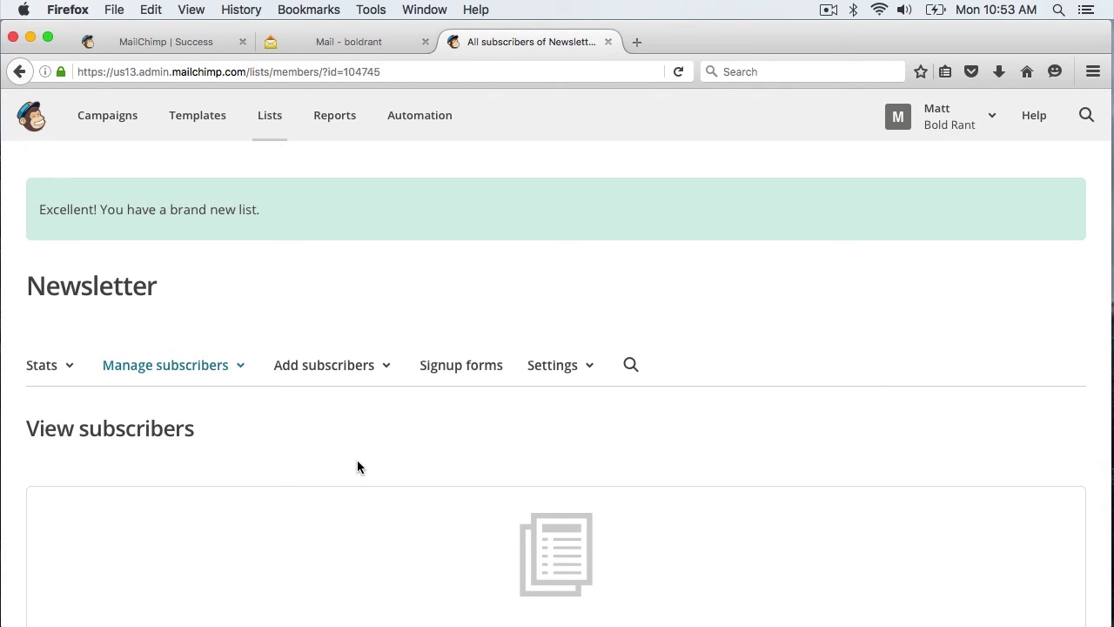
scroll(356, 468, "down", 4)
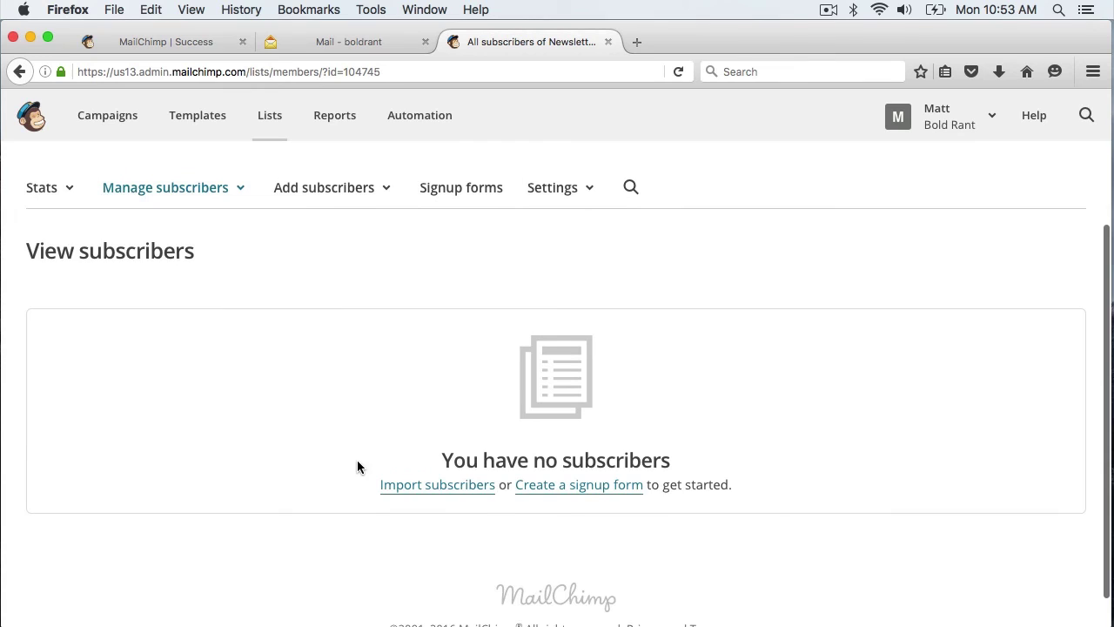